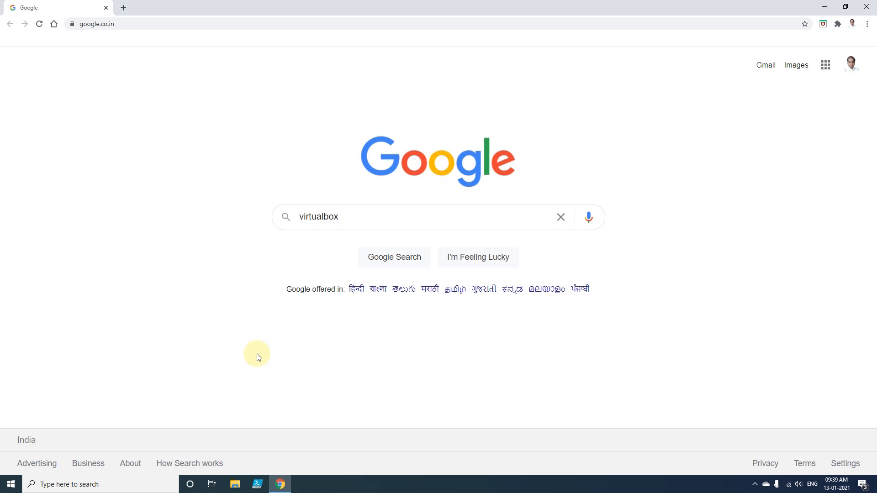
- Search Google for "virtualbox for windows 10"
click(372, 216)
drag(372, 215, 288, 215)
click(373, 214)
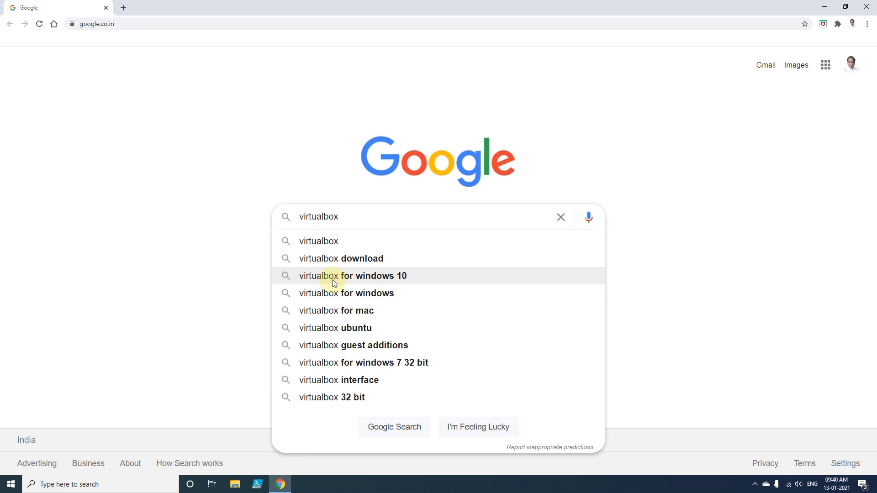
click(377, 279)
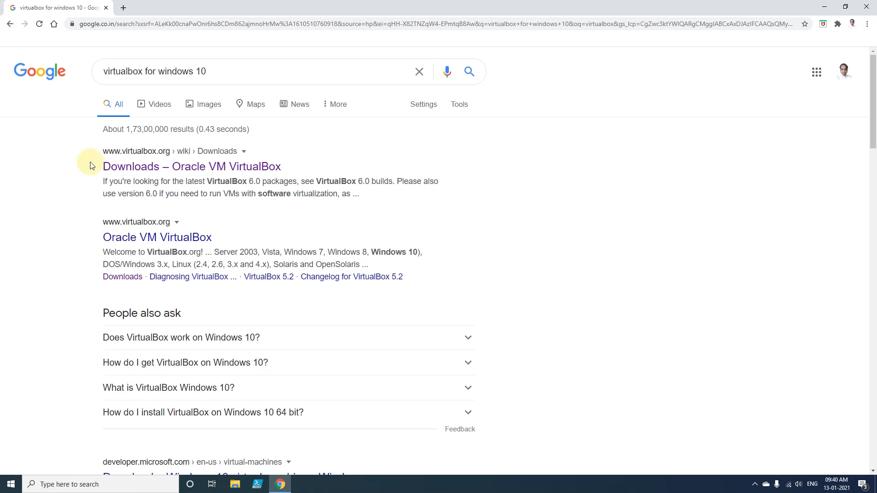
- Open the "Downloads – Oracle VM VirtualBox" page from the search results
scroll(78, 274, down, 5)
scroll(78, 274, up, 5)
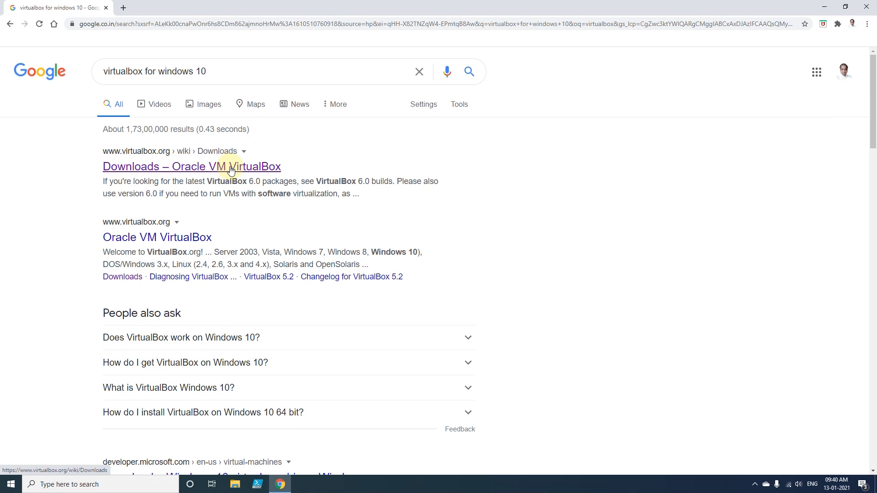
click(198, 169)
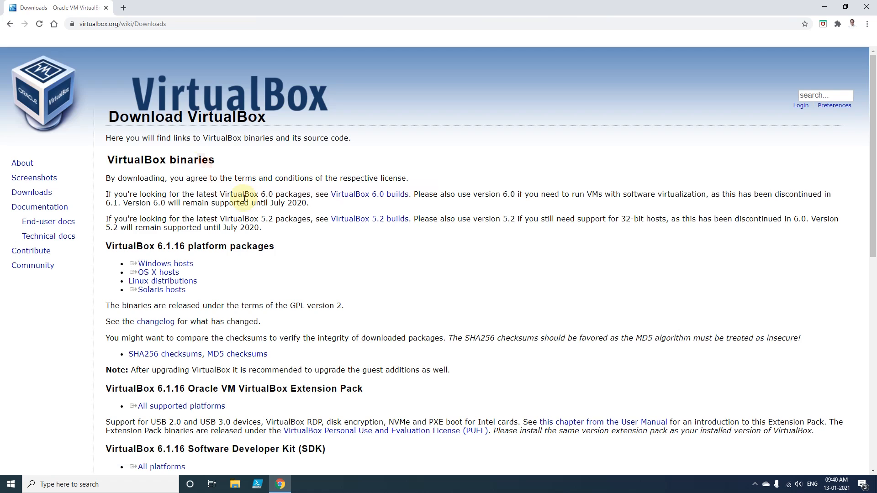
- Download the VirtualBox 6.1.16 platform package for Windows hosts and show the downloaded installer in its folder
scroll(245, 200, down, 2)
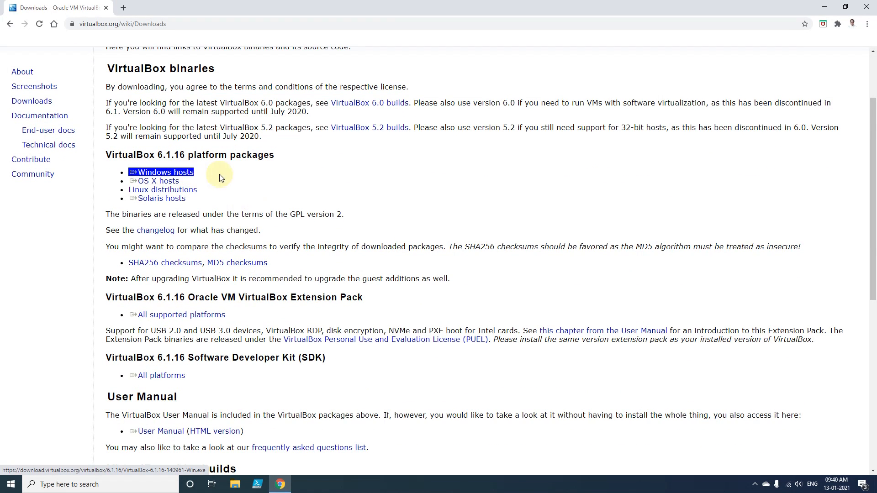
click(185, 176)
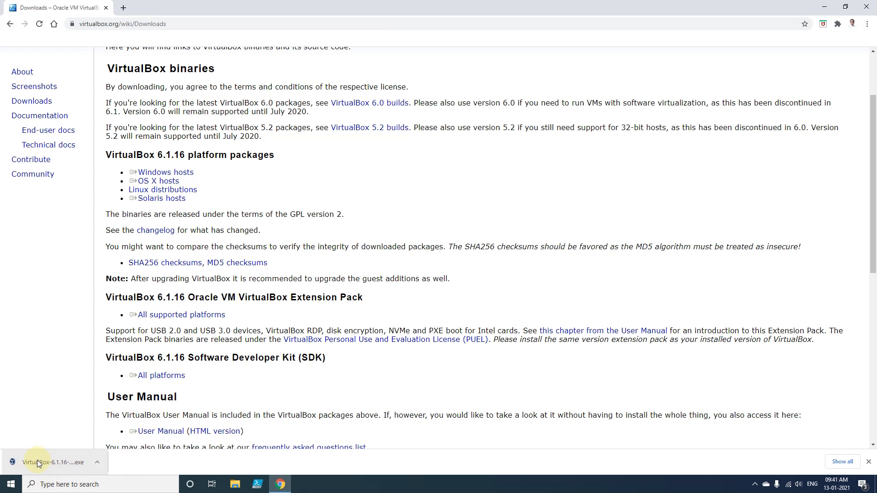
click(98, 462)
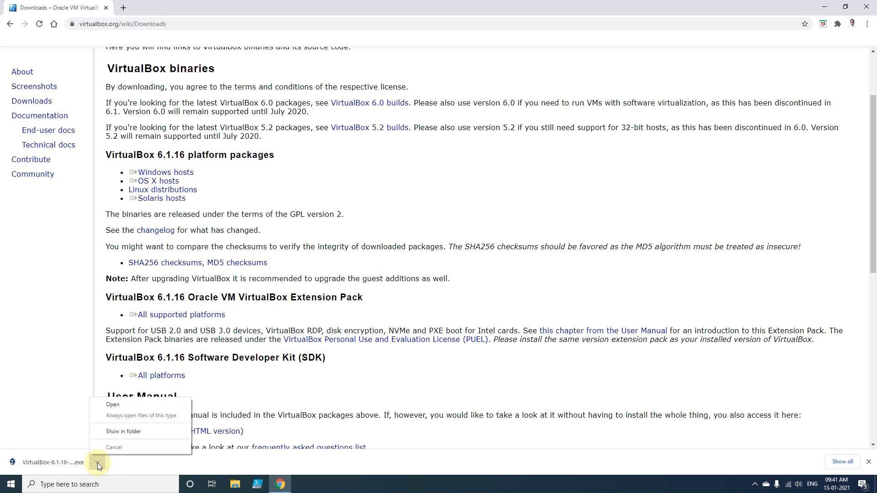
click(128, 432)
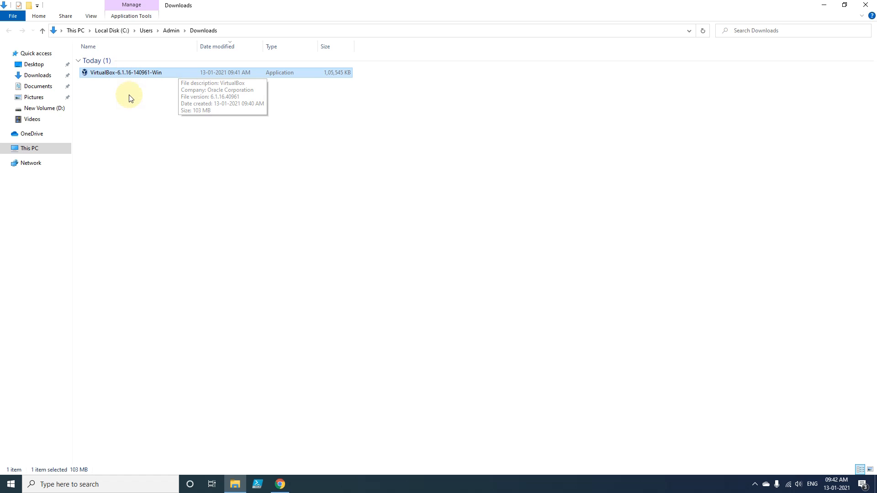
- Run the VirtualBox-6.1.16-140961-Win installer as administrator and continue past the setup wizard's welcome page
right_click(120, 72)
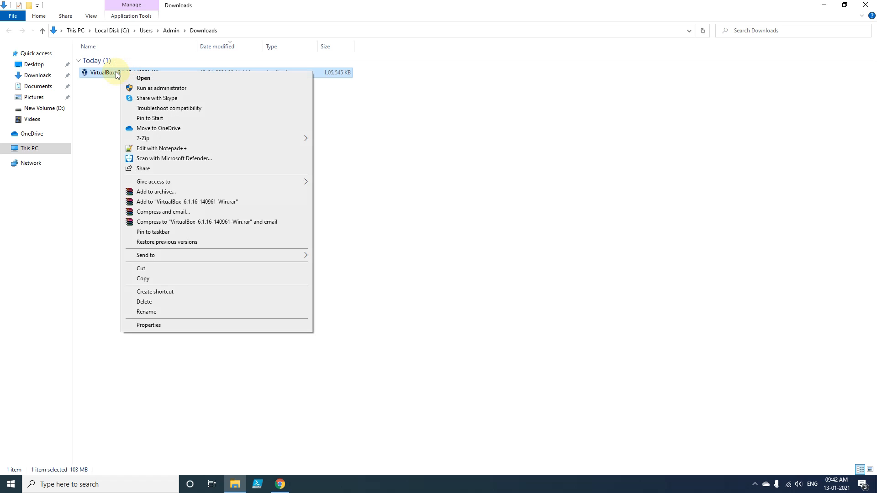
click(168, 88)
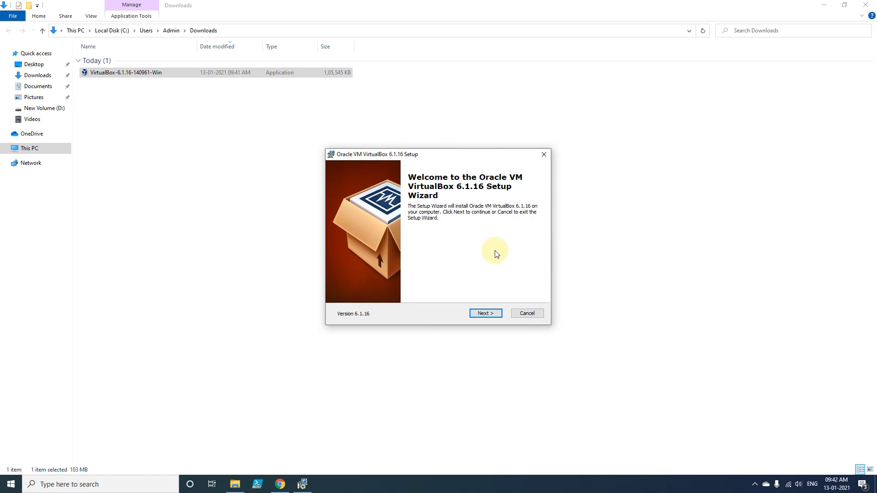
click(484, 314)
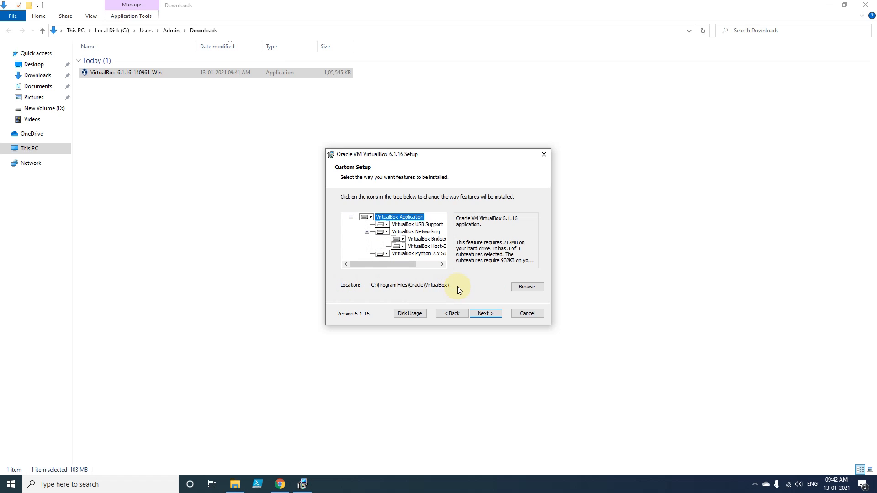
- Review the features in the custom setup, set VirtualBox USB Support to be installed on the local hard drive, and continue
drag(380, 266, 387, 266)
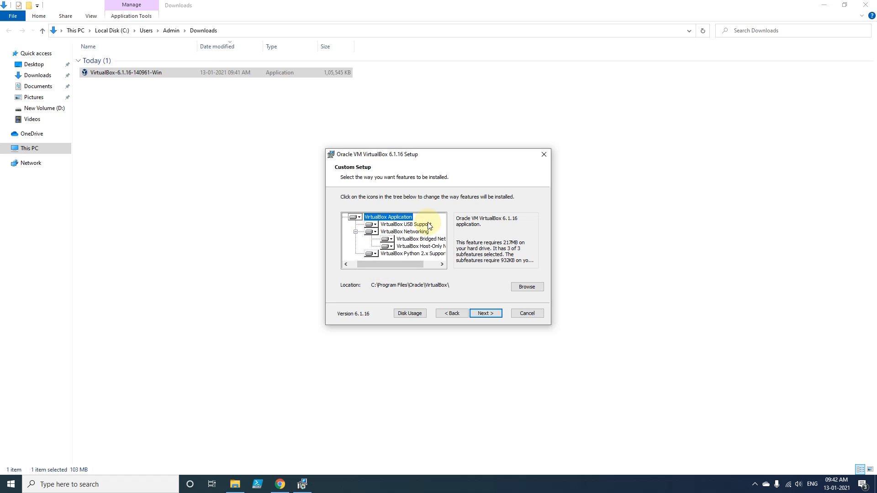
drag(421, 265, 433, 265)
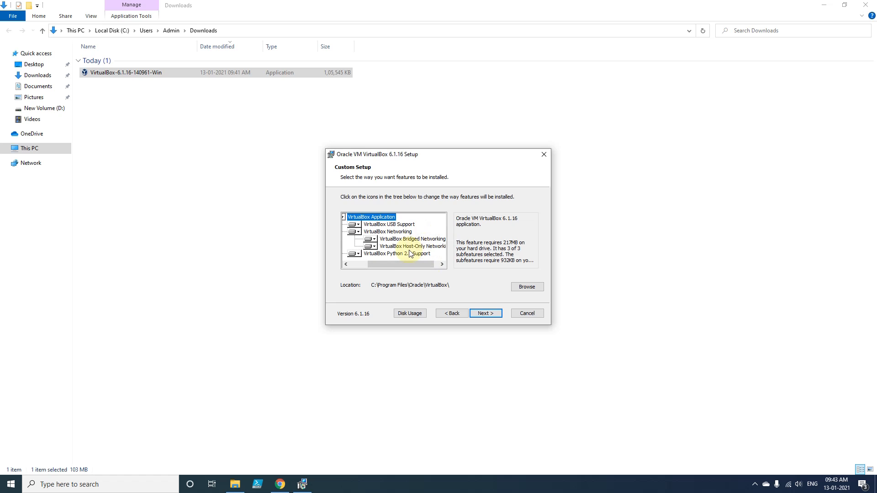
drag(412, 265, 394, 264)
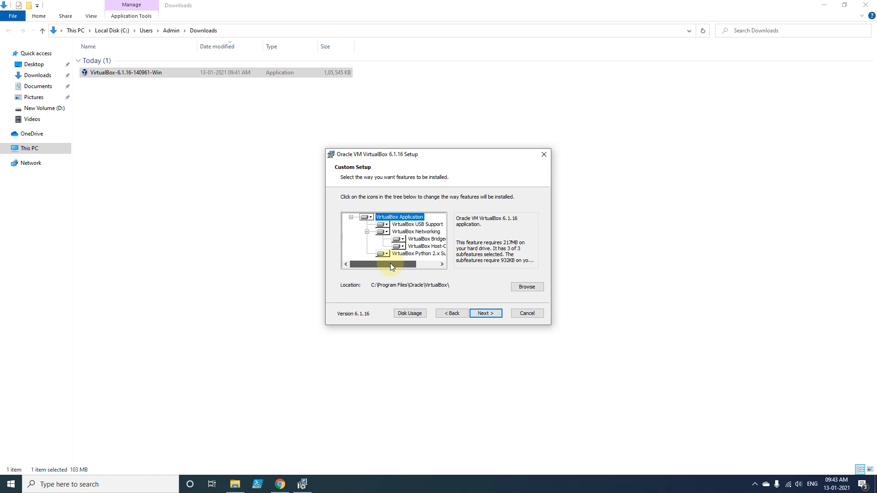
click(385, 224)
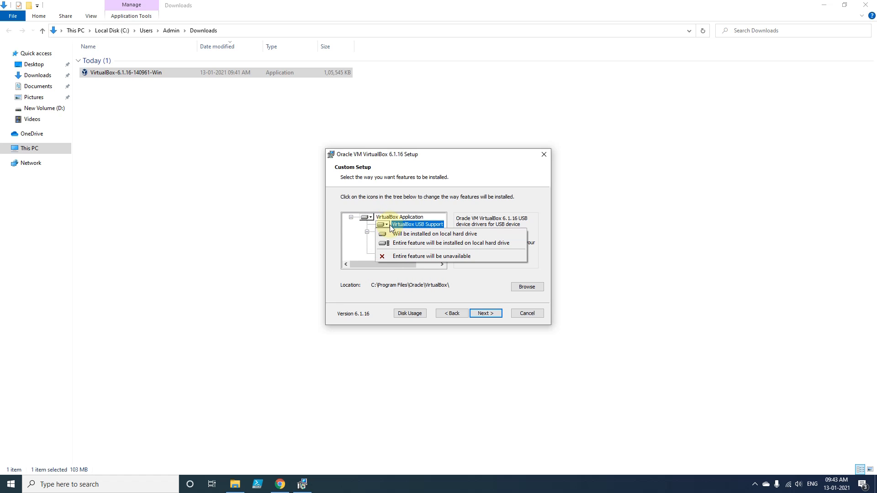
click(478, 234)
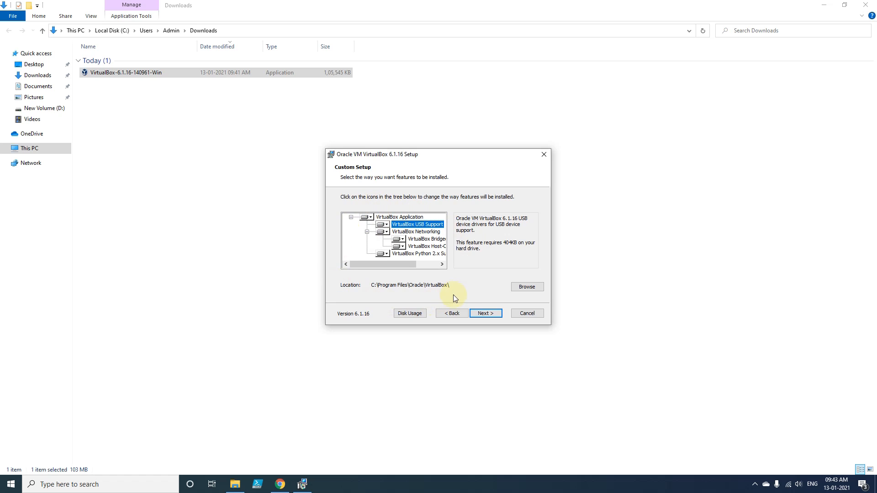
click(479, 313)
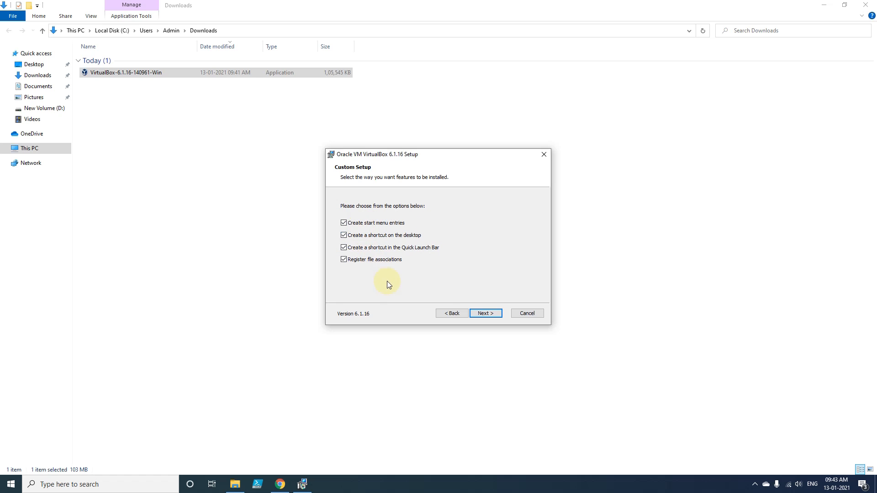
- Accept the default shortcut options and the network interface reset, install VirtualBox, and finish setup with VirtualBox set to start
click(486, 314)
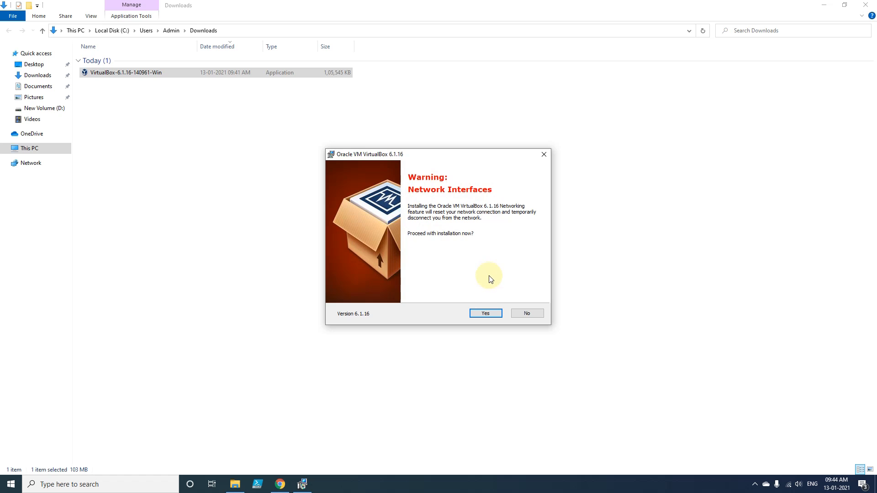
click(486, 314)
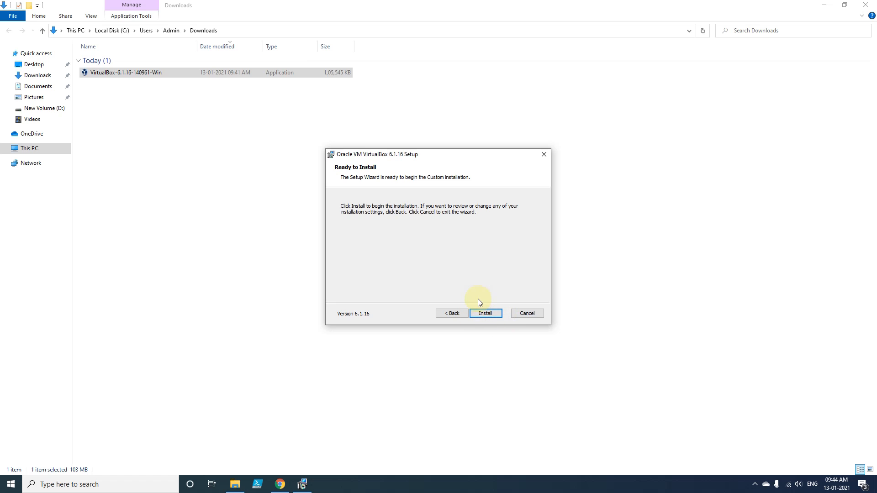
key(Return)
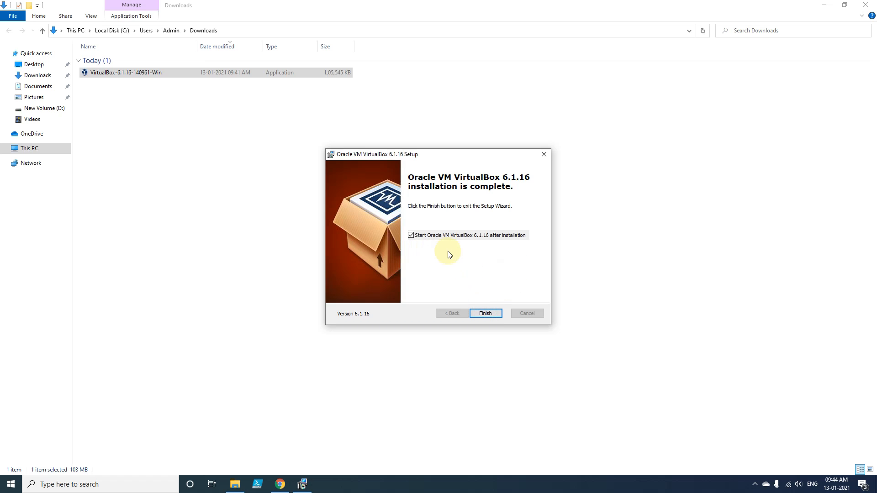
click(493, 315)
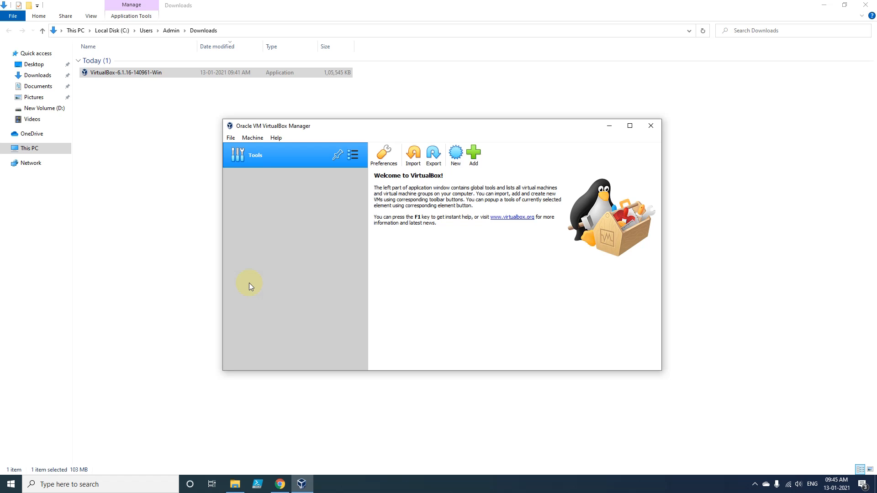
- Start creating a new virtual machine in Oracle VM VirtualBox Manager
click(231, 139)
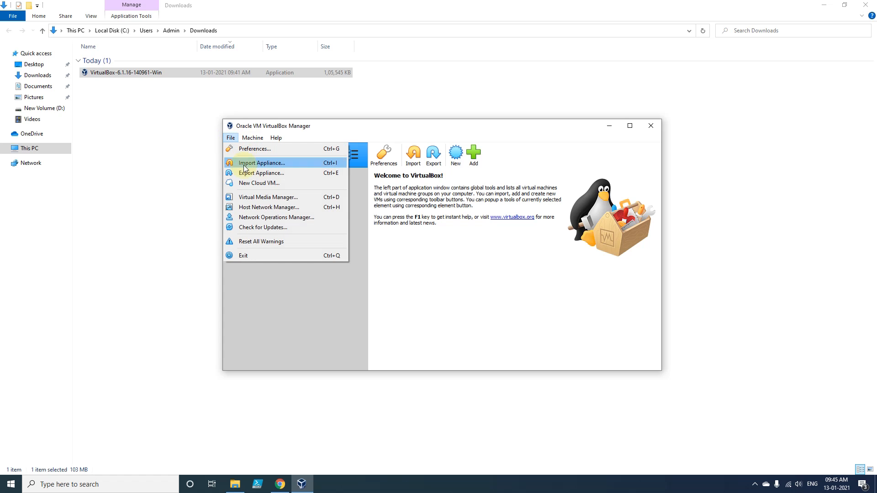
mouse_move(250, 141)
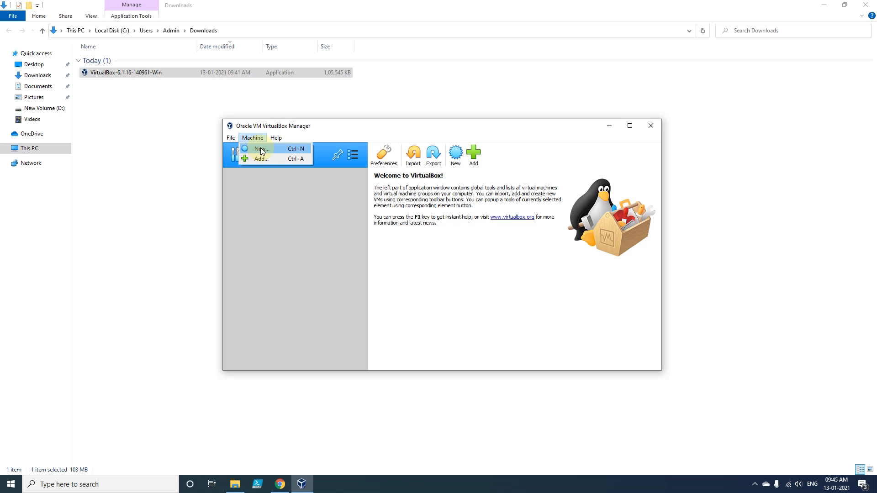
click(260, 148)
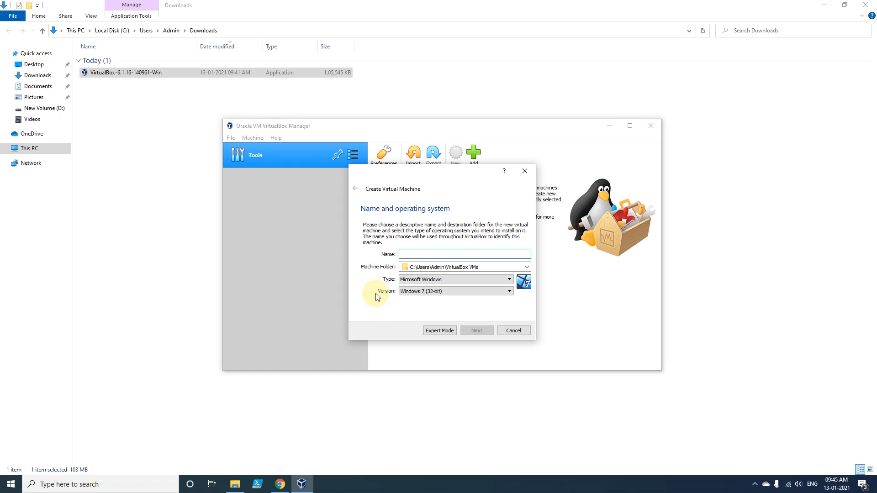
- Examine the new virtual machine's name and machine folder fields, the available operating system types, and the Windows versions
click(405, 254)
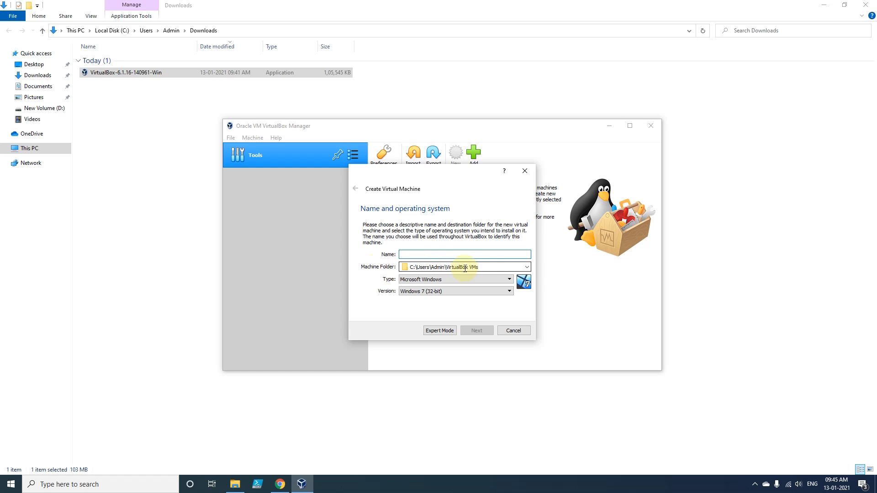
click(487, 268)
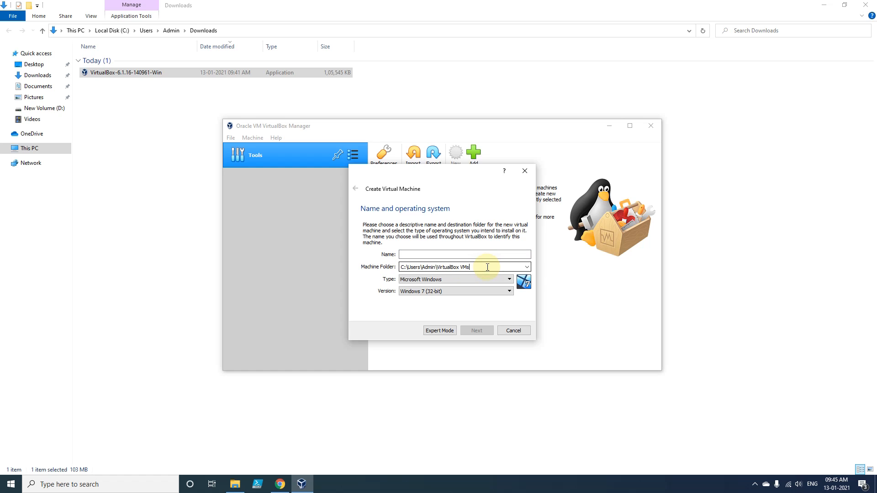
click(378, 273)
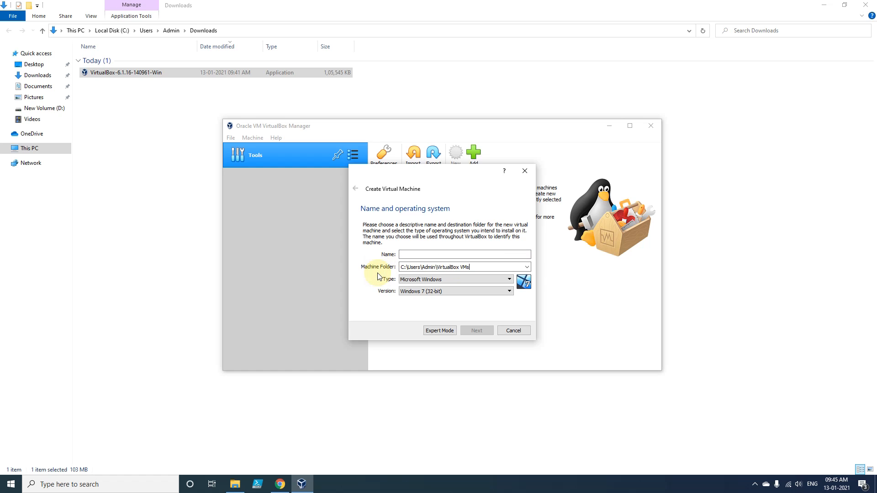
click(380, 274)
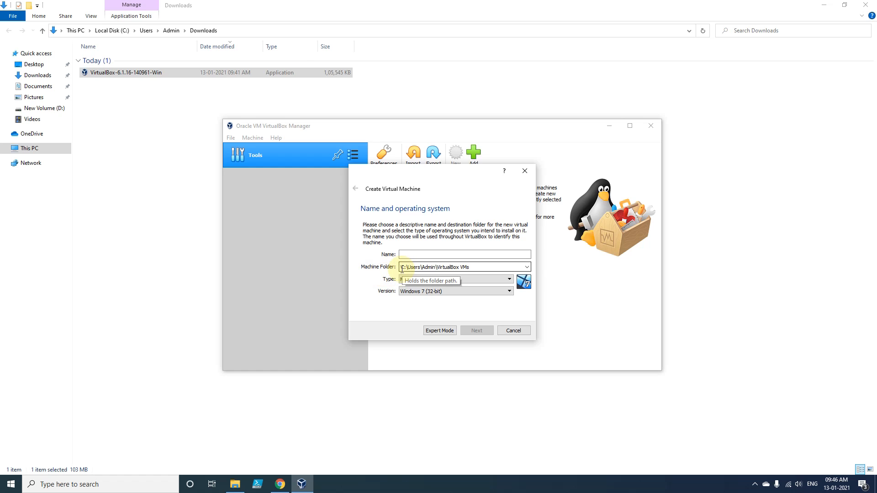
drag(475, 267, 391, 267)
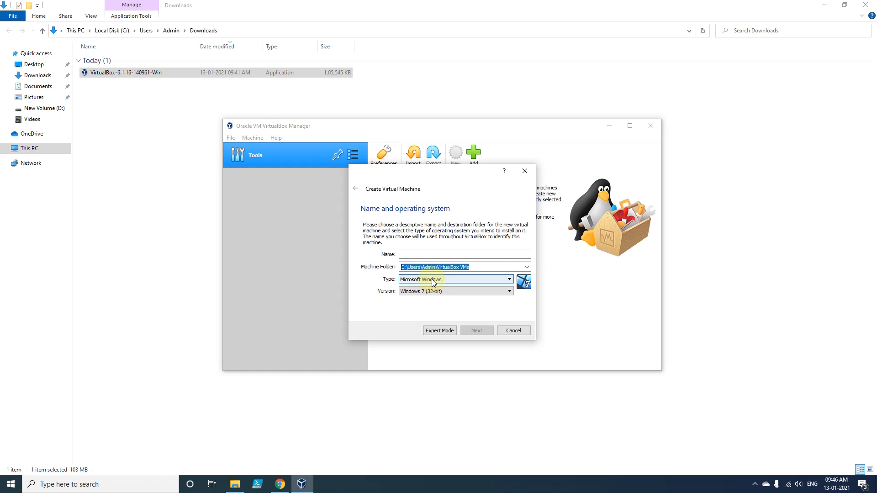
click(434, 280)
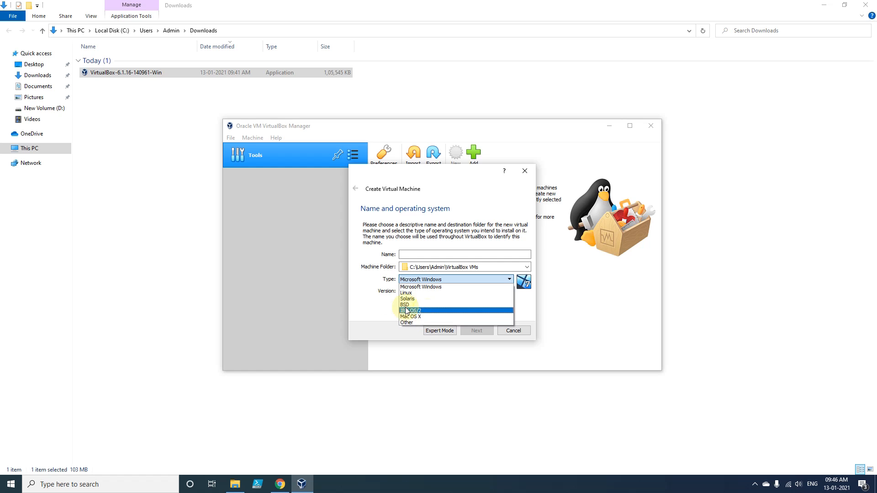
click(366, 301)
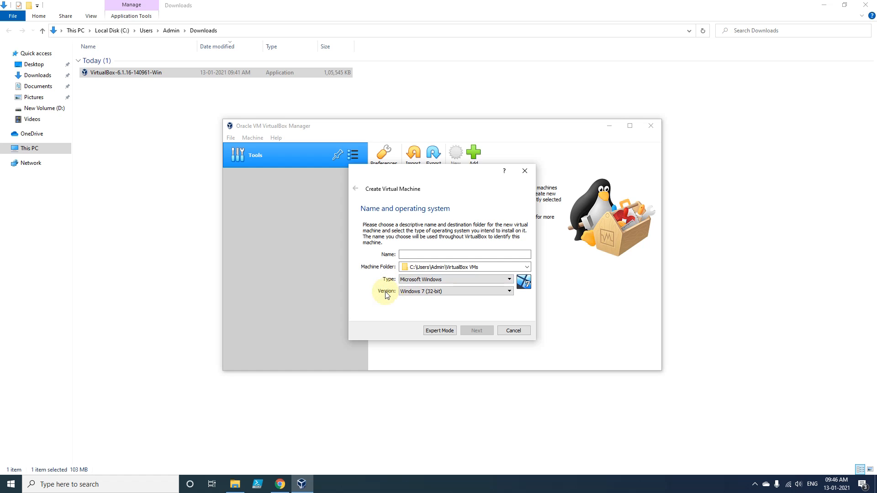
click(454, 292)
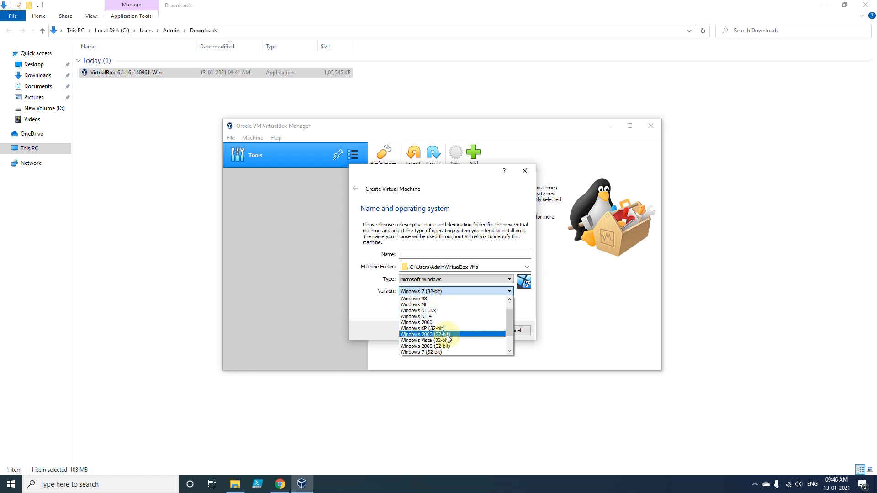
scroll(447, 350, down, 2)
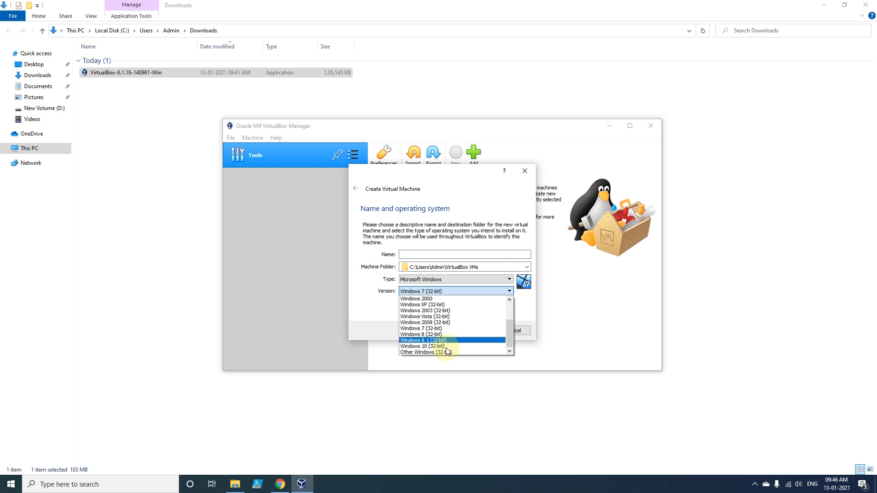
scroll(445, 348, up, 2)
click(365, 300)
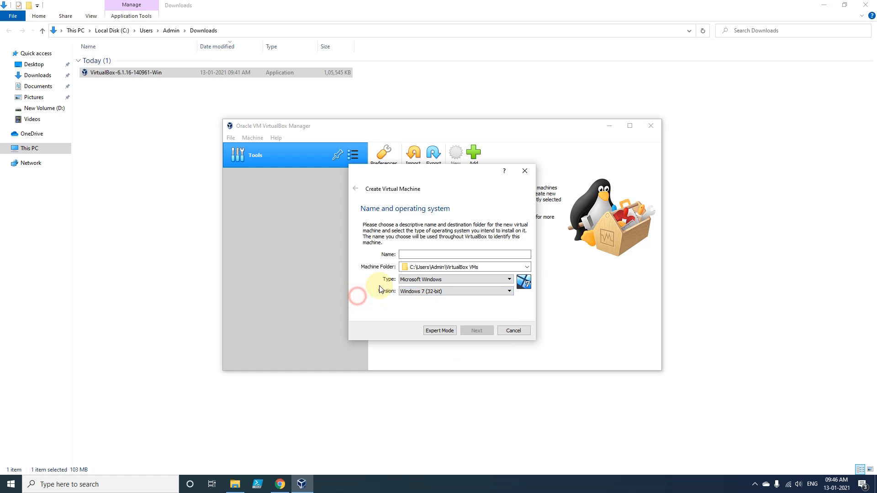
- Set the new virtual machine's operating system type to Linux and examine the Linux versions offered
click(420, 279)
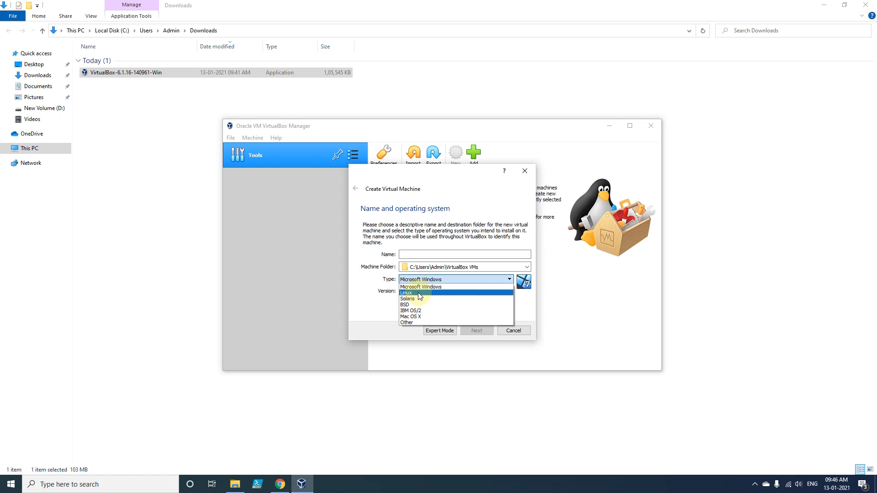
click(419, 293)
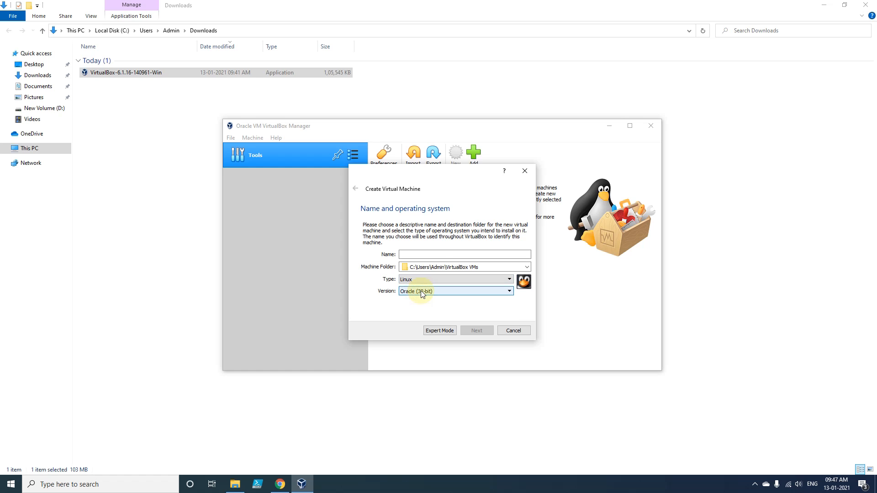
click(420, 290)
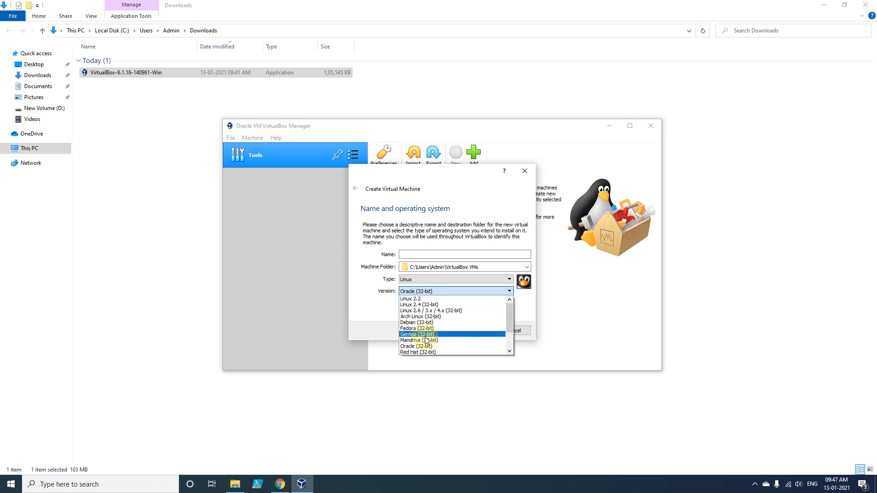
click(363, 300)
- Switch the operating system type to Solaris and check the Solaris versions offered
click(411, 279)
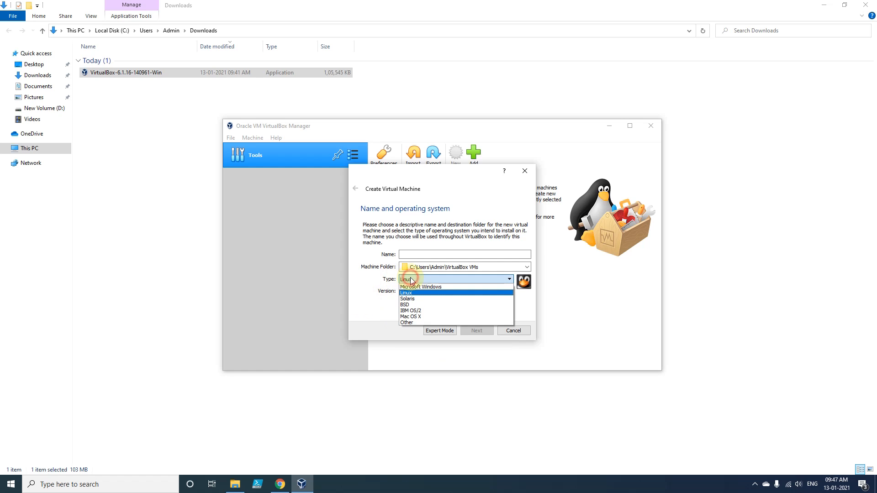
click(407, 299)
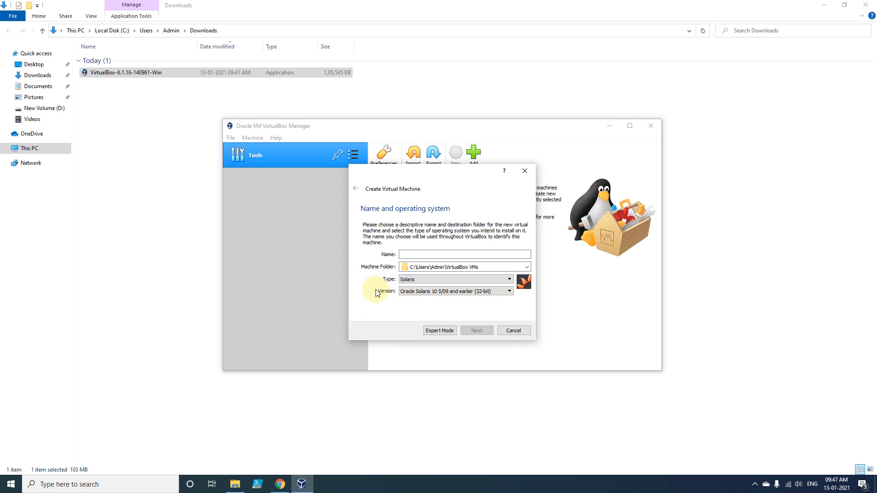
click(411, 291)
click(418, 284)
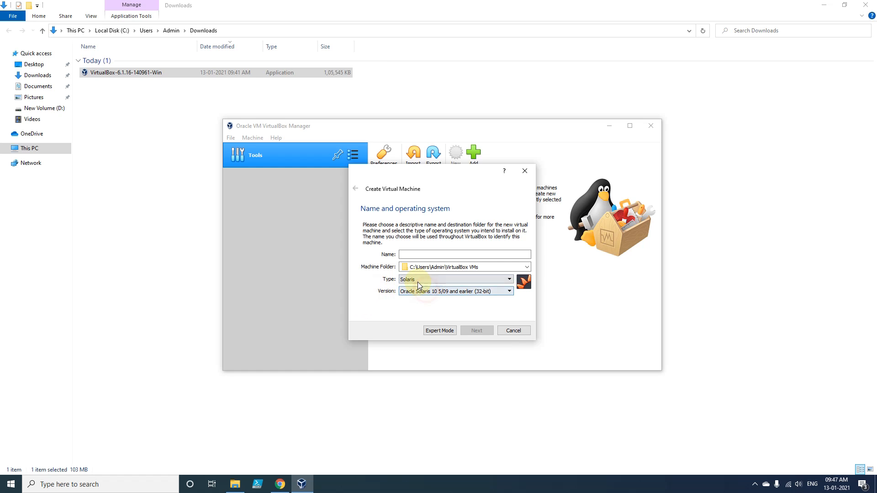
- Change the operating system type to BSD, review its versions, and look over the remaining operating system types
click(417, 281)
click(413, 305)
click(420, 291)
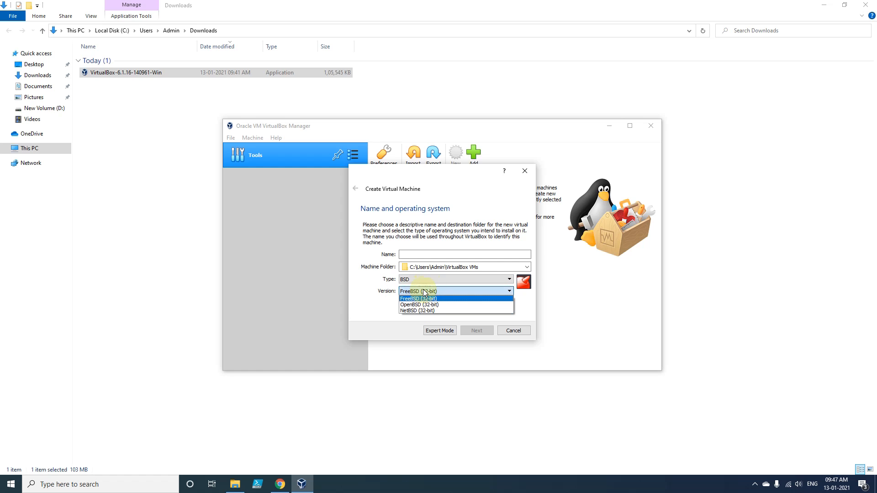
click(423, 293)
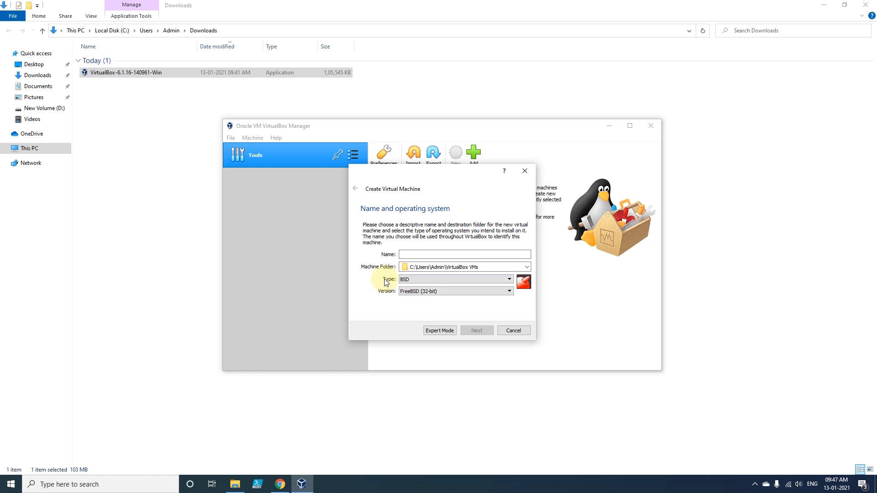
click(414, 279)
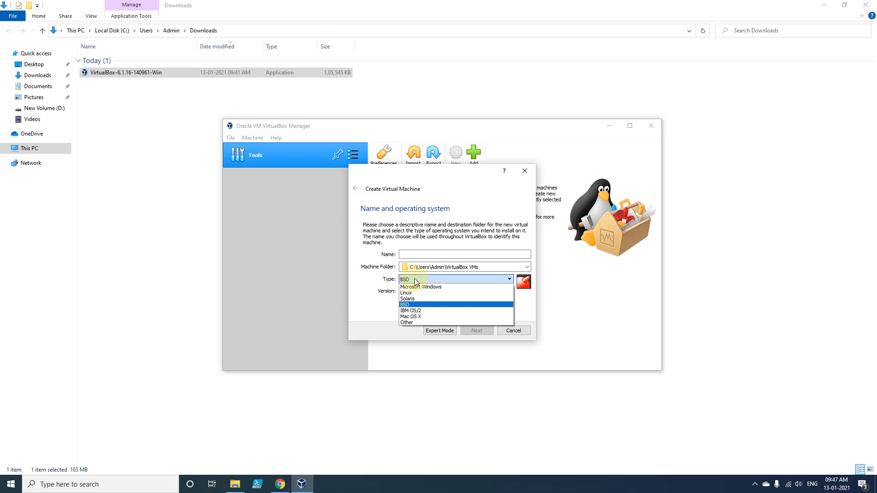
click(369, 278)
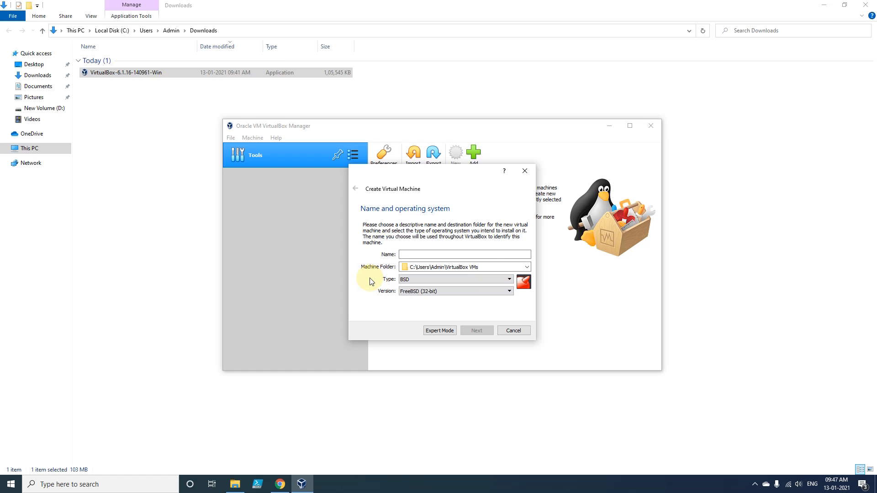